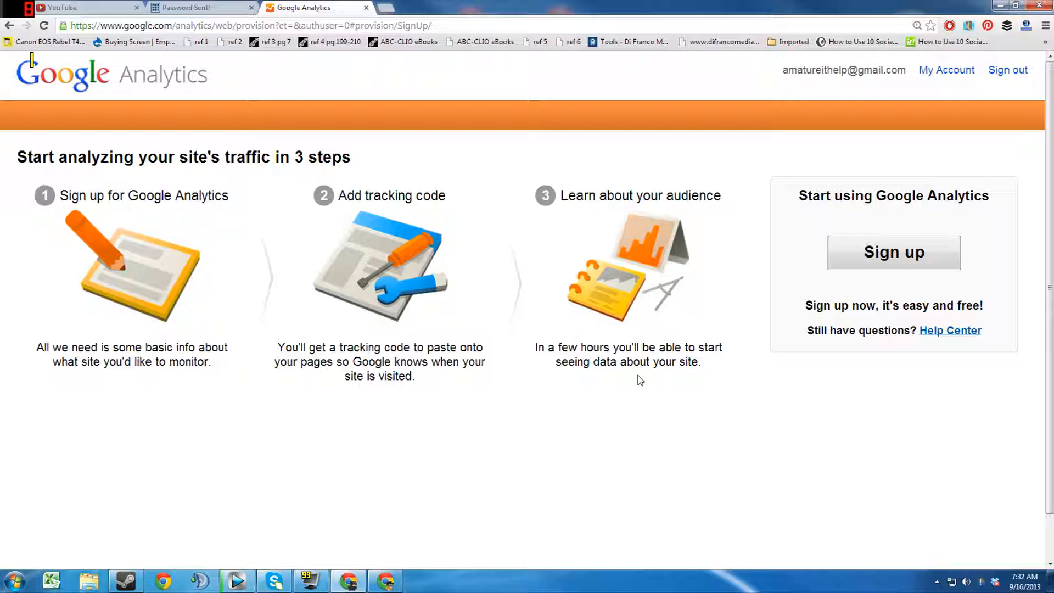
# - Start the Google Analytics sign-up and review the tracking method comparison for a web site
pyautogui.click(911, 259)
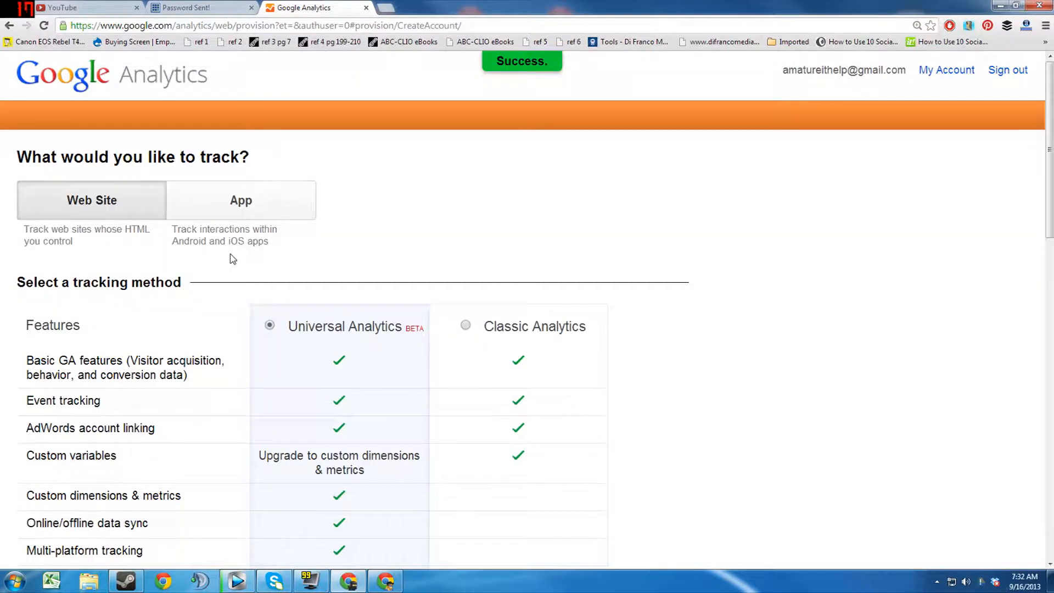
pyautogui.scroll(-3, 232, 259)
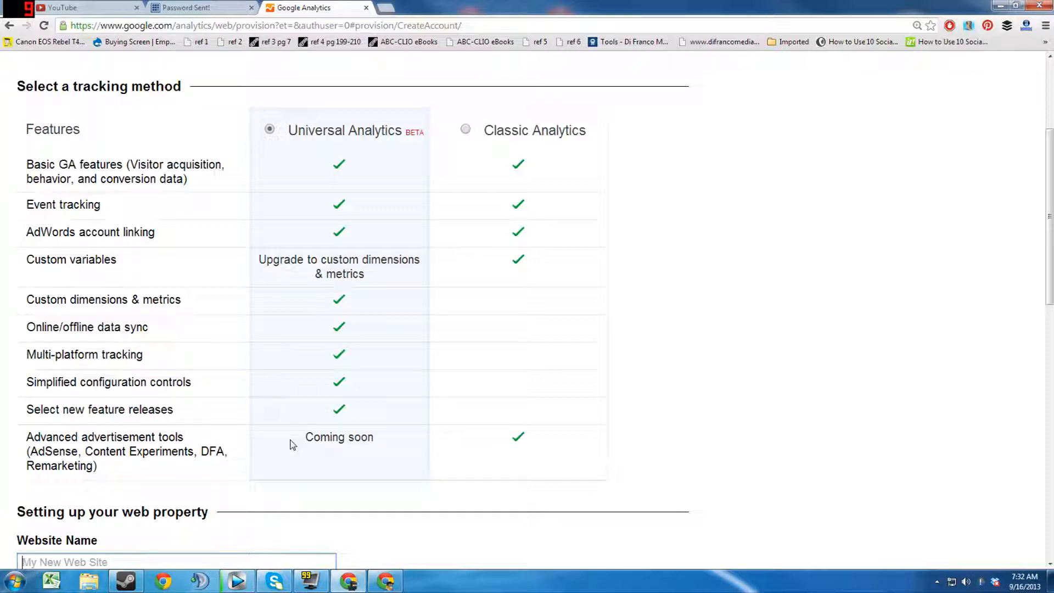
pyautogui.scroll(-2, 293, 445)
pyautogui.scroll(5, 293, 440)
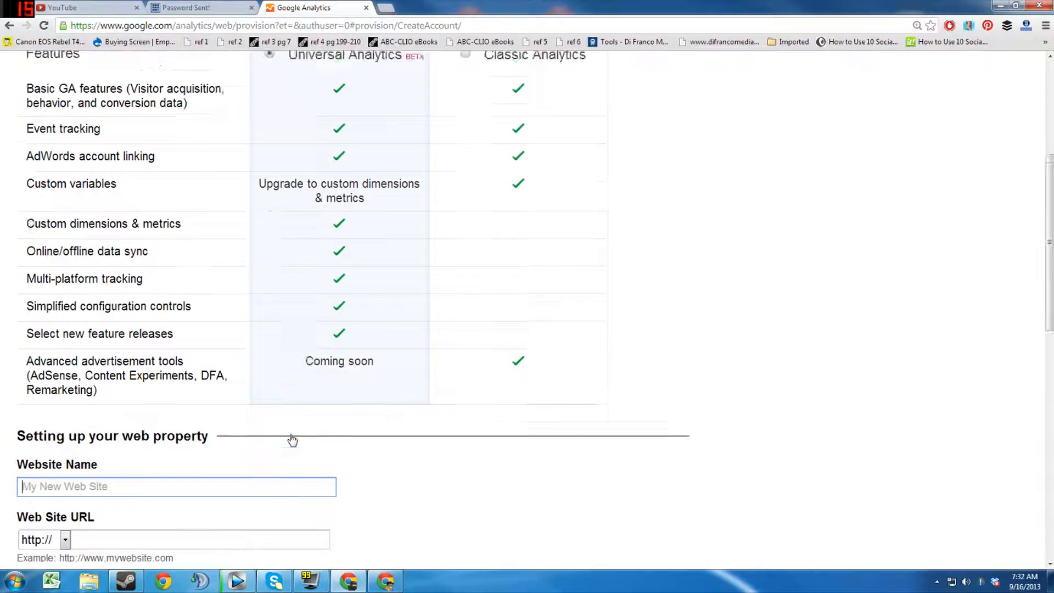
pyautogui.scroll(-5, 292, 437)
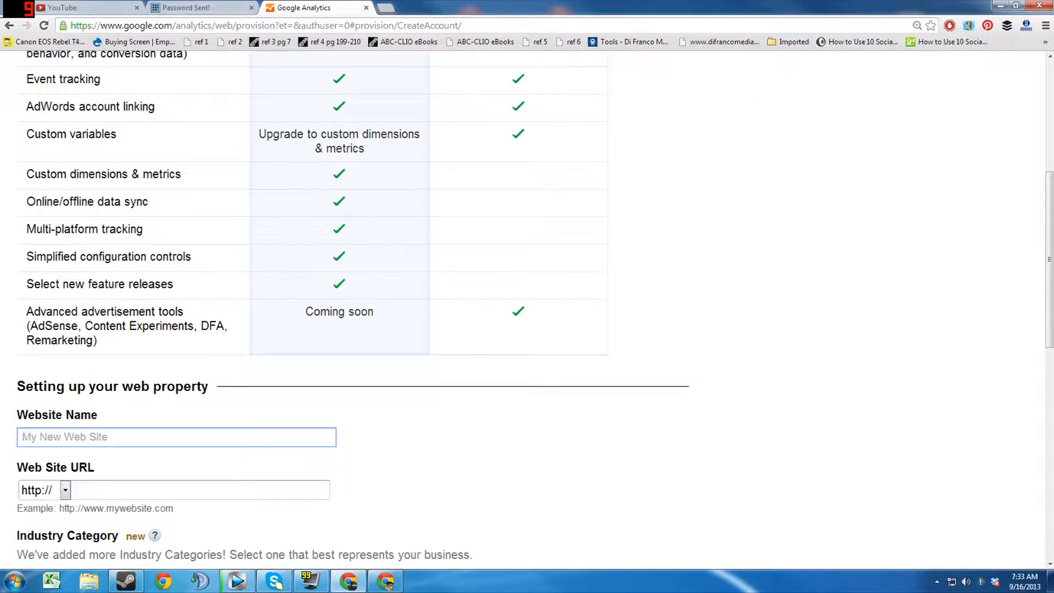
pyautogui.scroll(5, 290, 404)
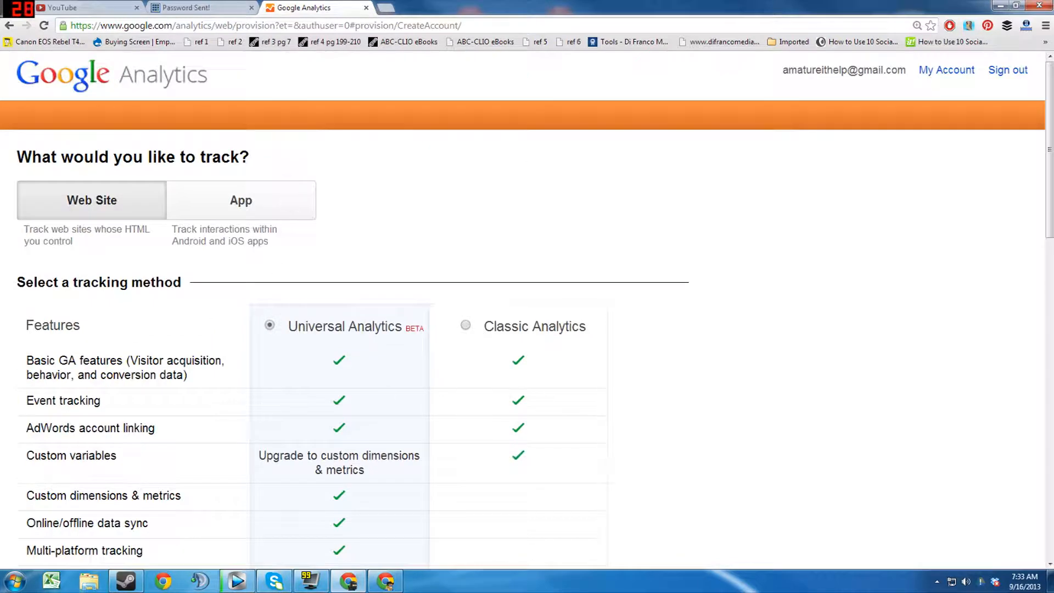
pyautogui.scroll(-7, 351, 308)
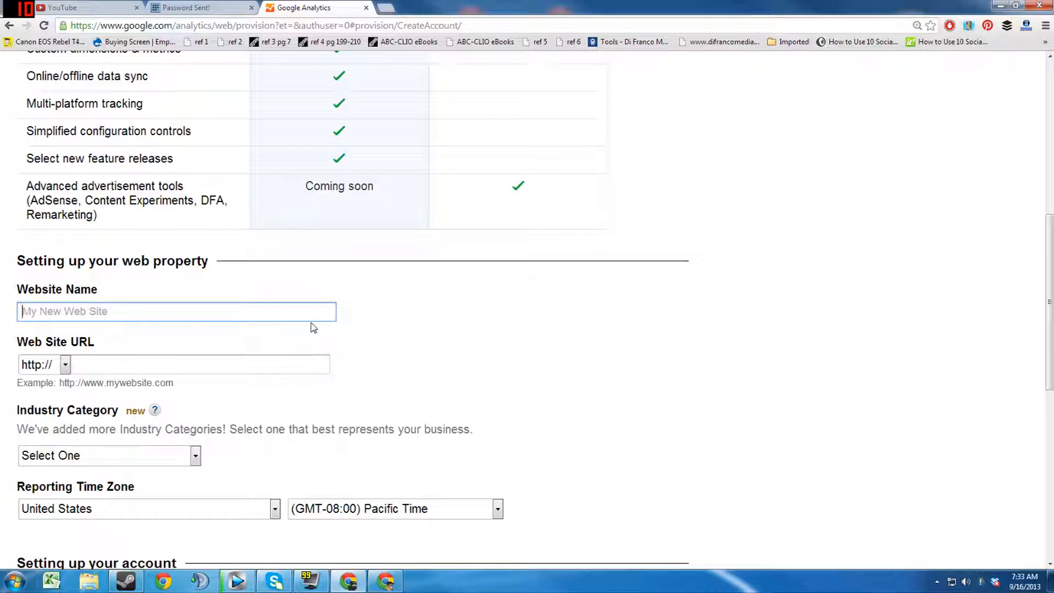
# - Enter "Amature IT Help Station" as the website name of the new web property
pyautogui.write('Amature')
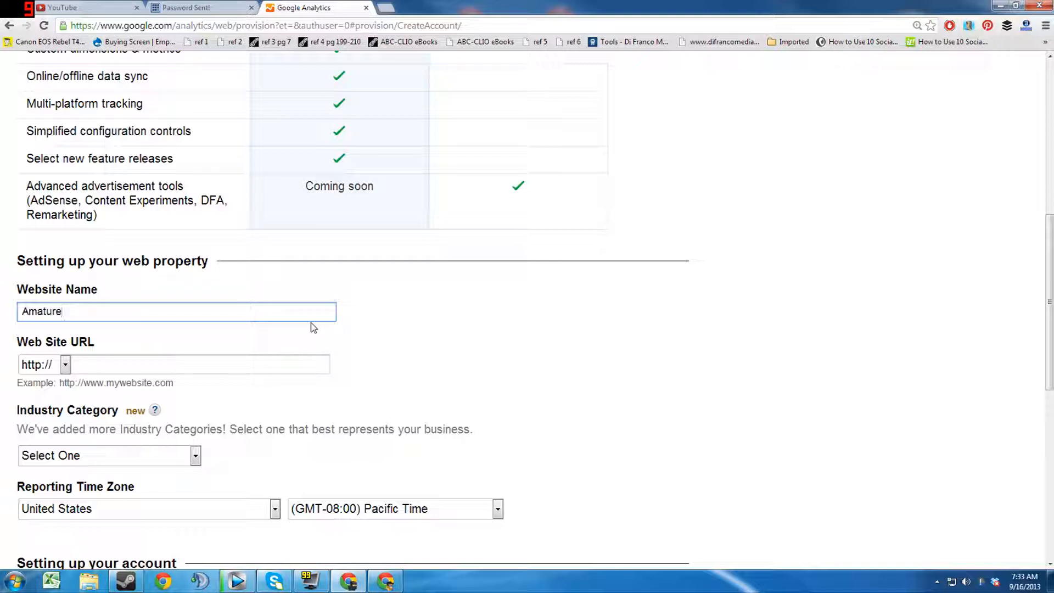
pyautogui.write('ITHelpStation')
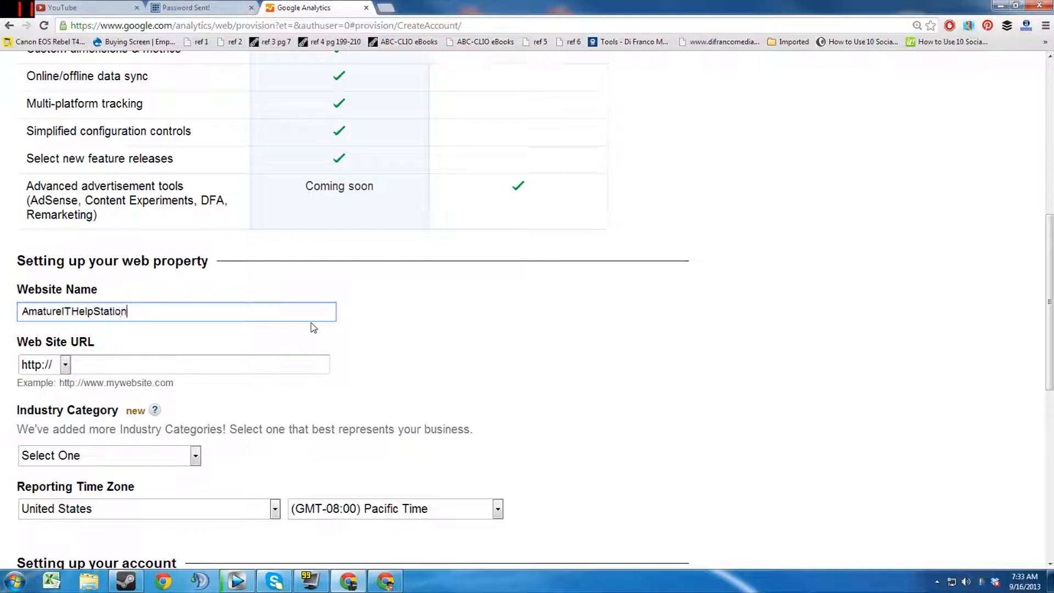
pyautogui.click(62, 311)
pyautogui.press('Right')
pyautogui.press('Right')
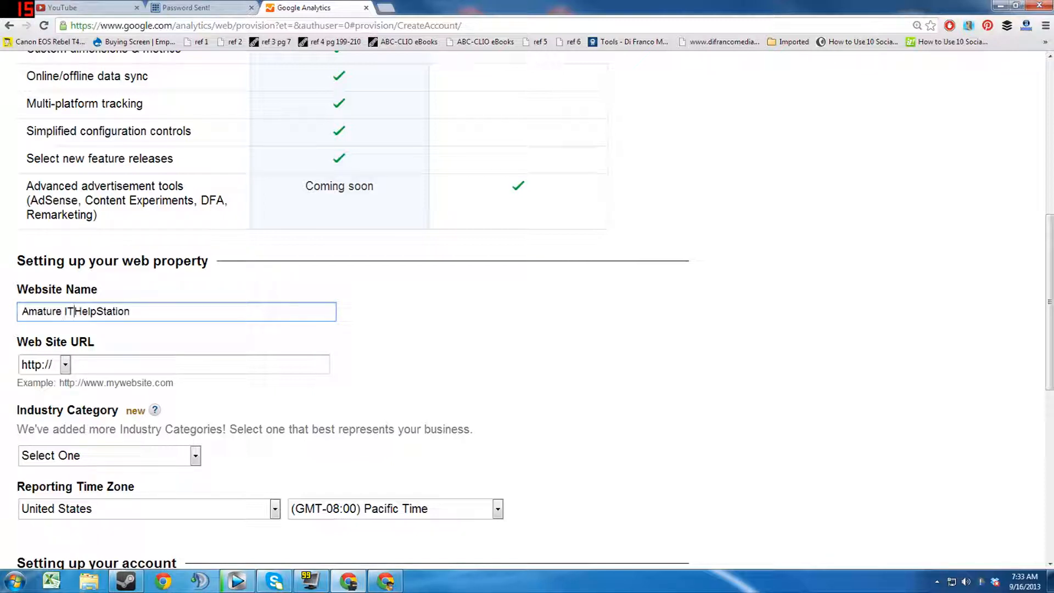
pyautogui.press('Right')
pyautogui.press('Right')
pyautogui.press('Right')
pyautogui.press('Right')
pyautogui.press('Tab')
pyautogui.press('Tab')
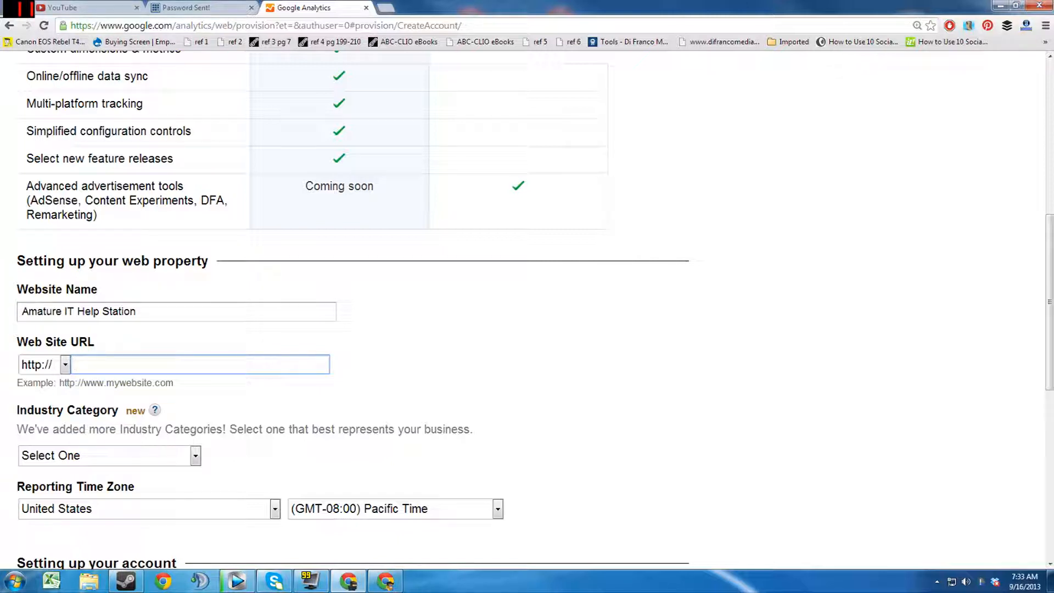
pyautogui.write('www.amatureith')
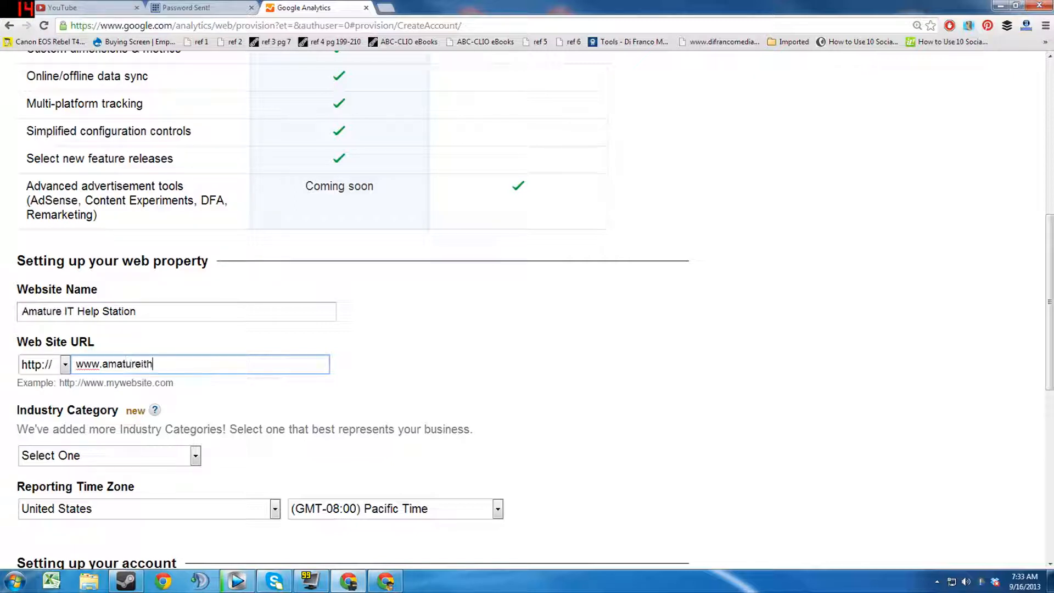
pyautogui.write('elpstation.com')
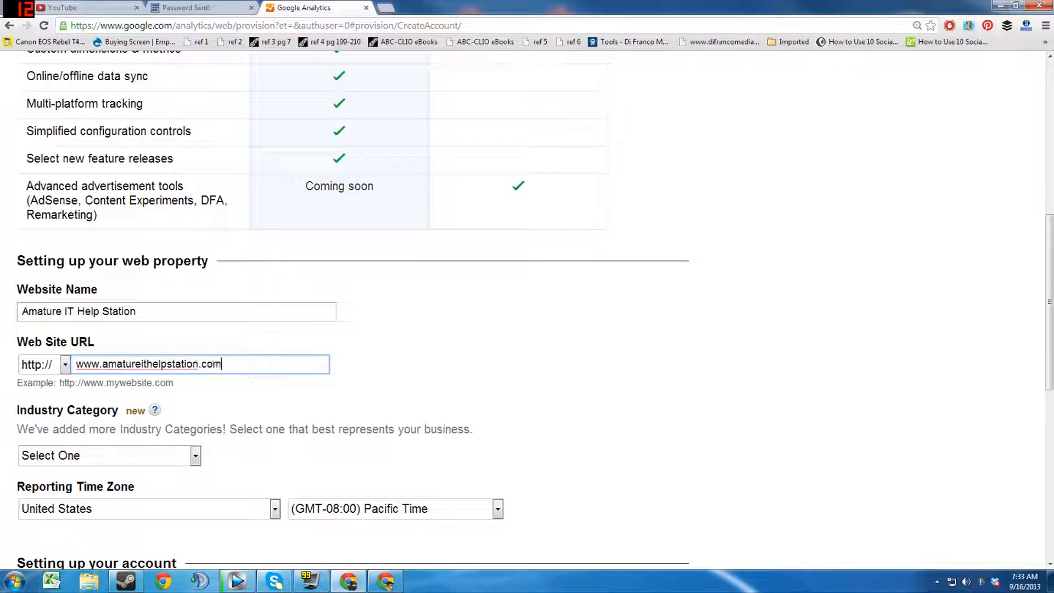
# - Look through the industry categories and choose Internet and Telecom for the web property
pyautogui.scroll(-2, 104, 451)
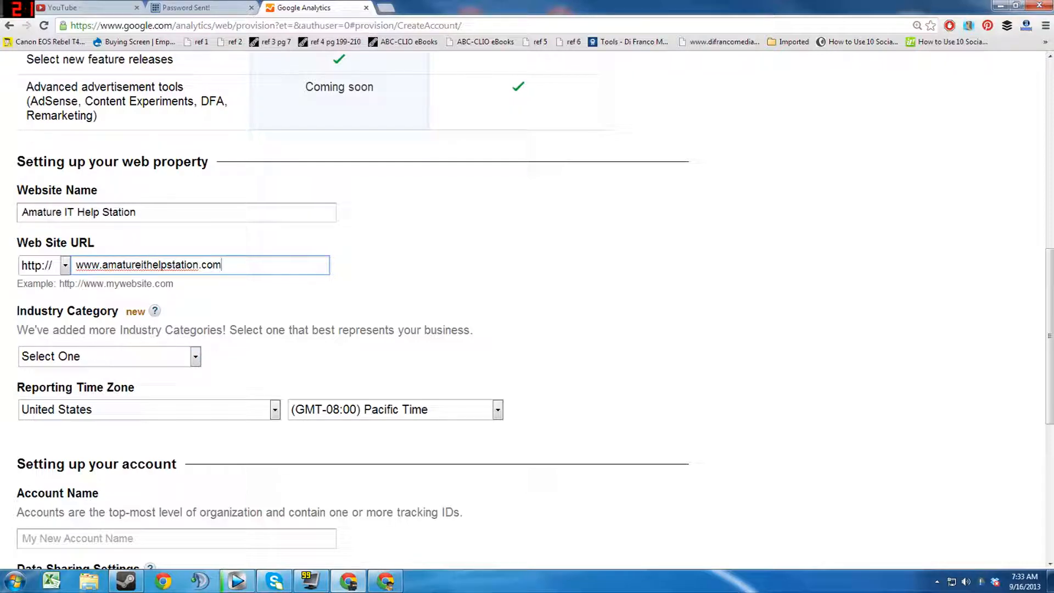
pyautogui.click(196, 358)
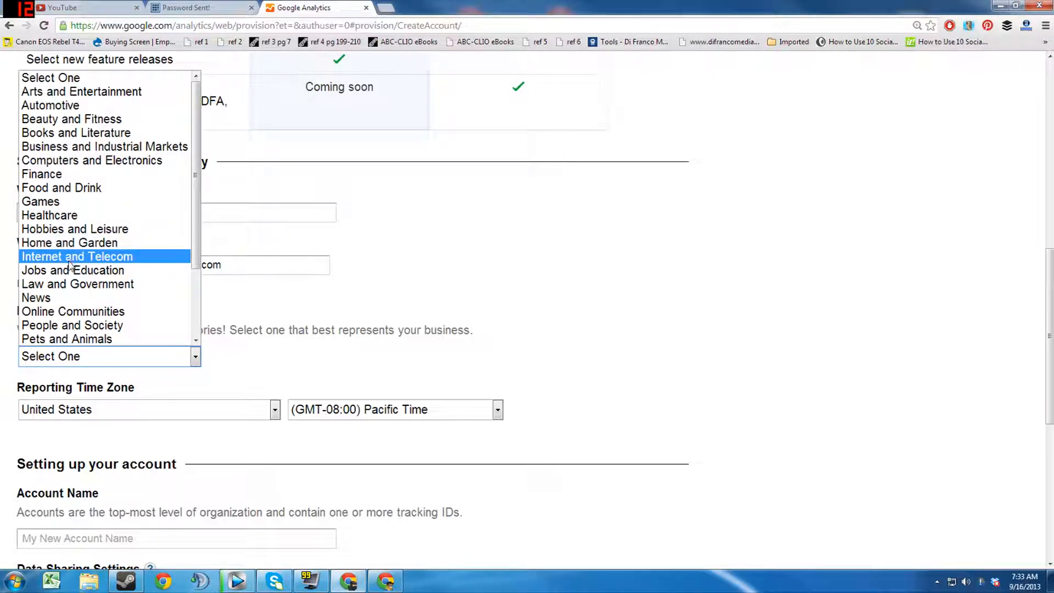
pyautogui.scroll(-3, 70, 266)
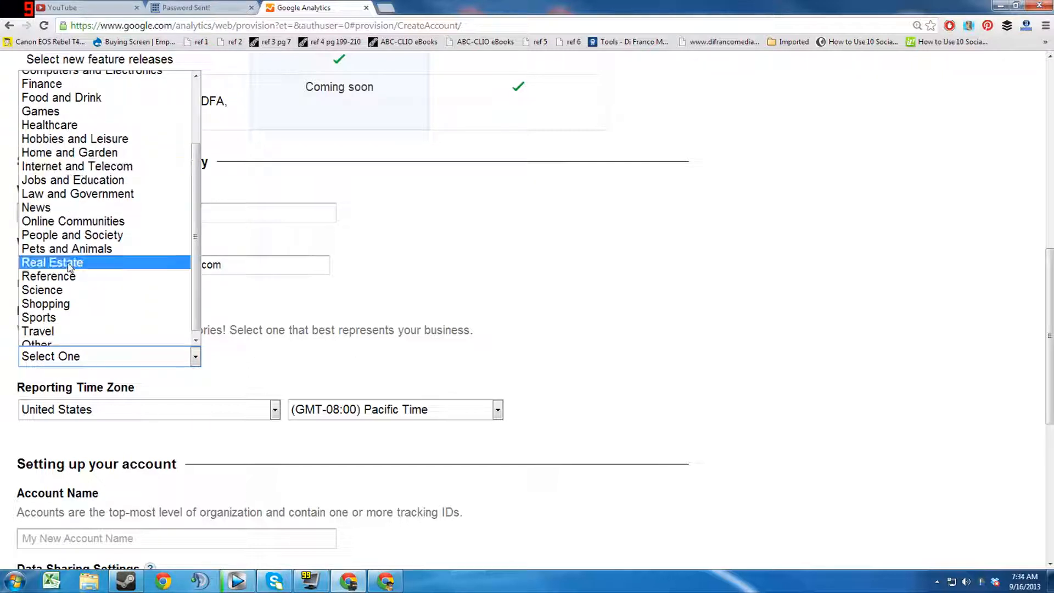
pyautogui.scroll(-1, 69, 267)
pyautogui.scroll(2, 69, 266)
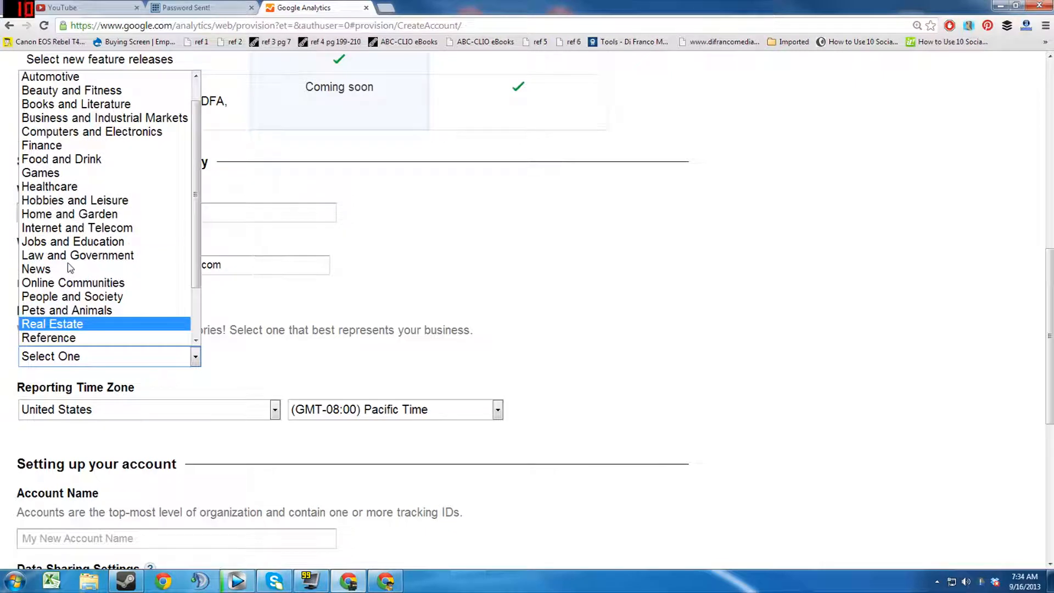
pyautogui.scroll(1, 70, 267)
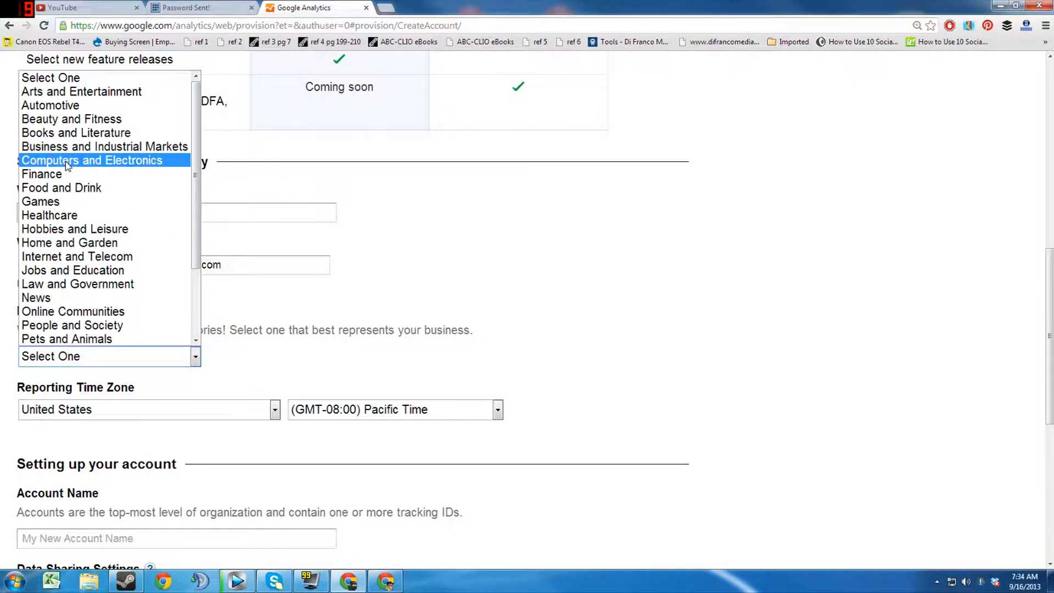
pyautogui.scroll(-3, 67, 164)
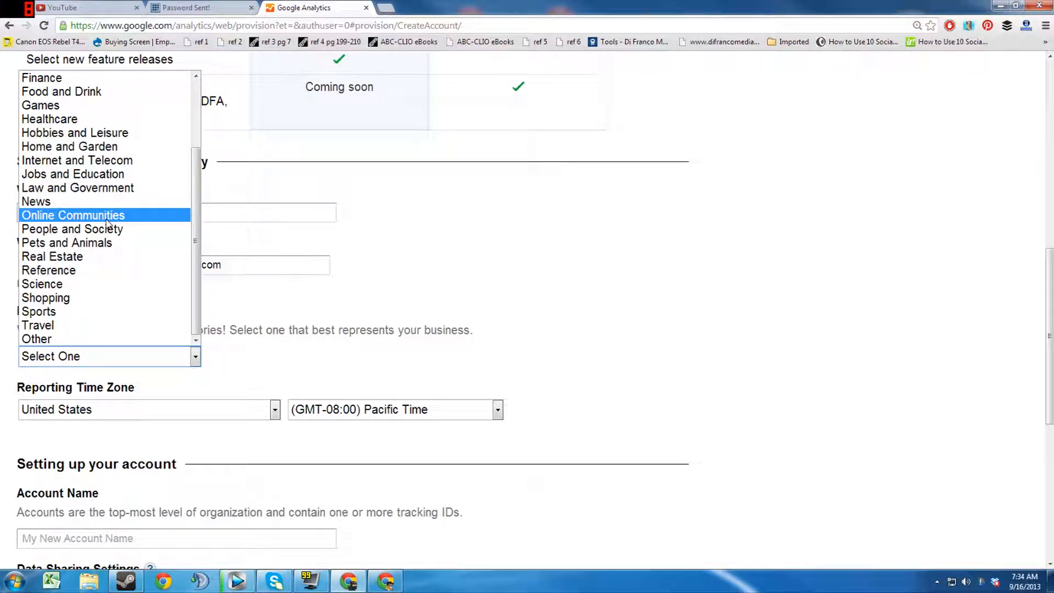
pyautogui.click(101, 165)
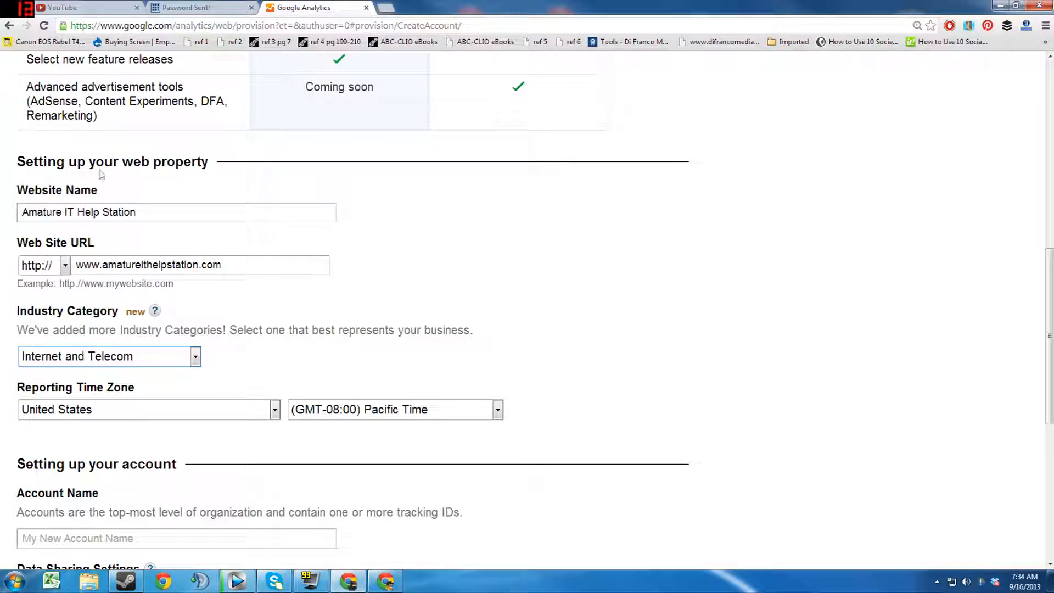
# - Enter "AITHS" as the account name in the account setup section
pyautogui.scroll(-3, 125, 199)
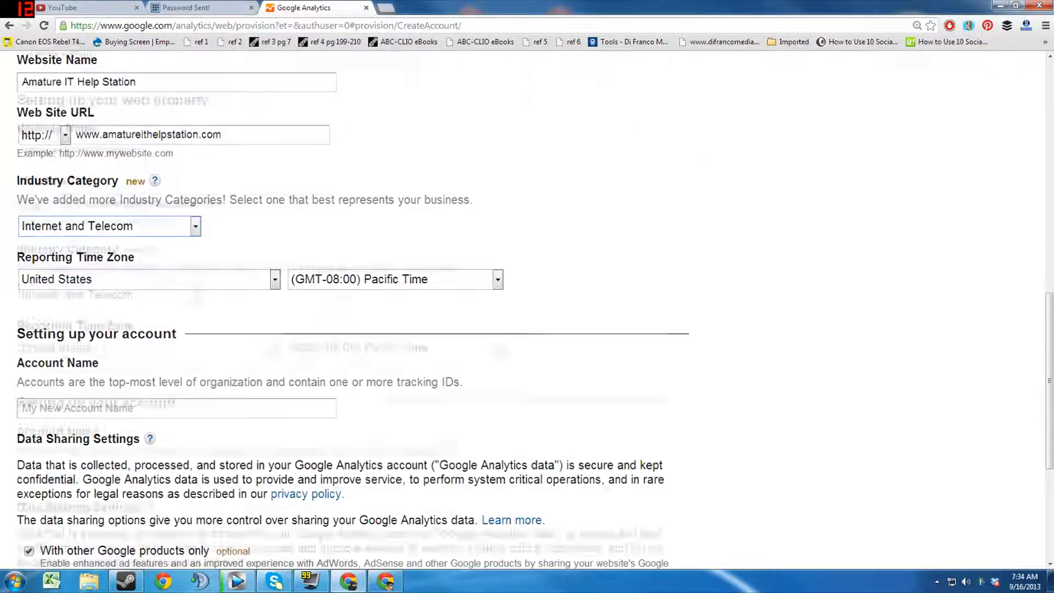
pyautogui.scroll(5, 514, 416)
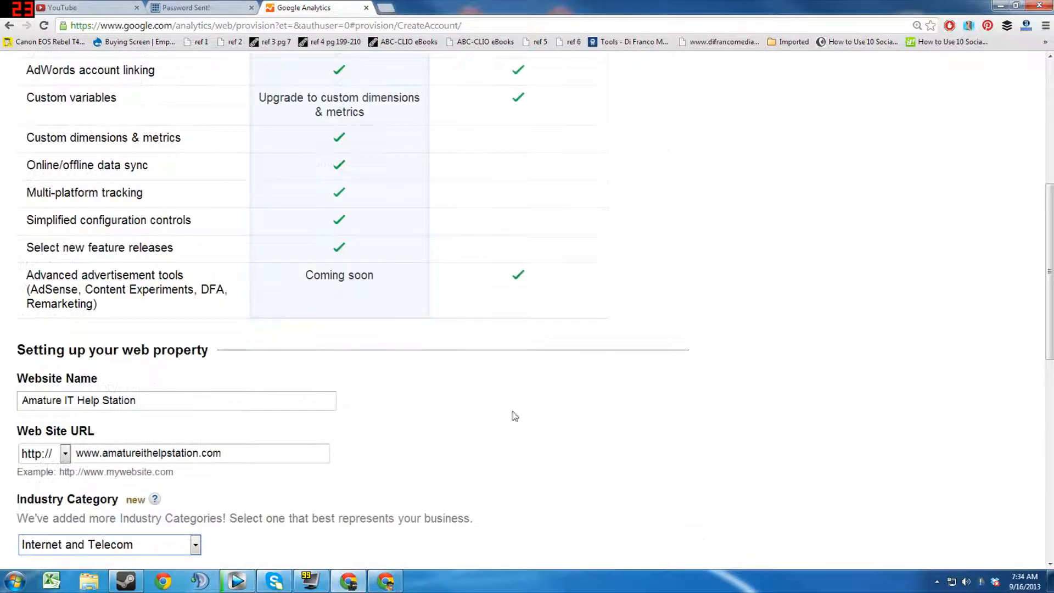
pyautogui.scroll(-6, 514, 416)
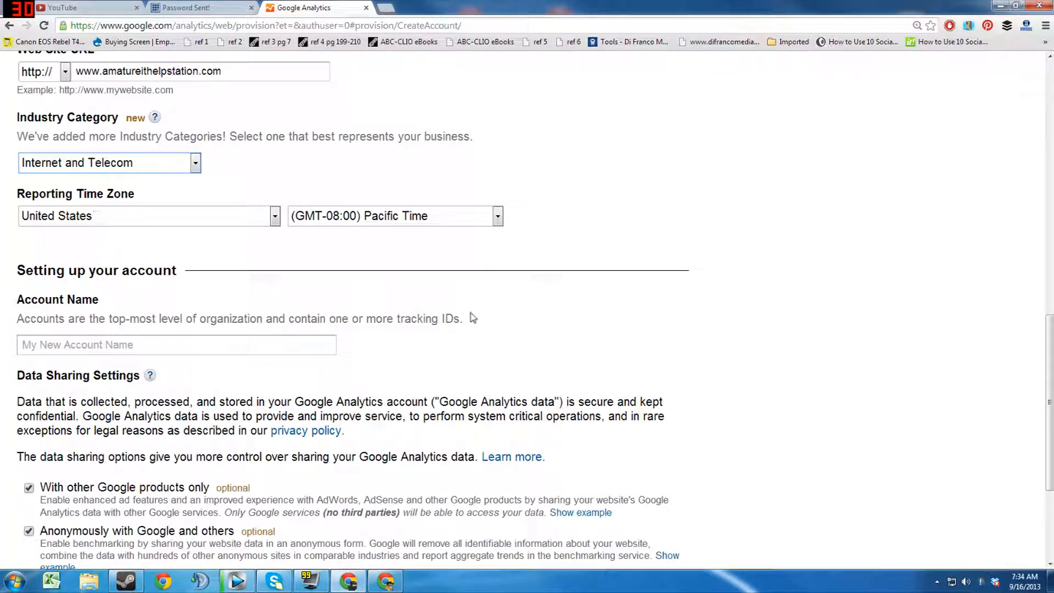
pyautogui.scroll(-2, 262, 359)
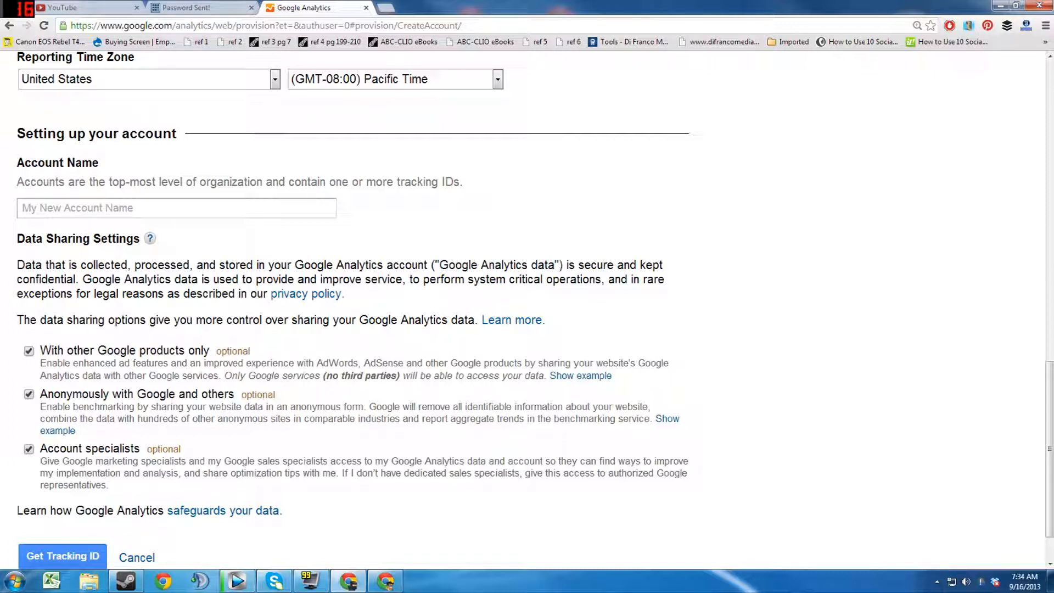
pyautogui.click(107, 208)
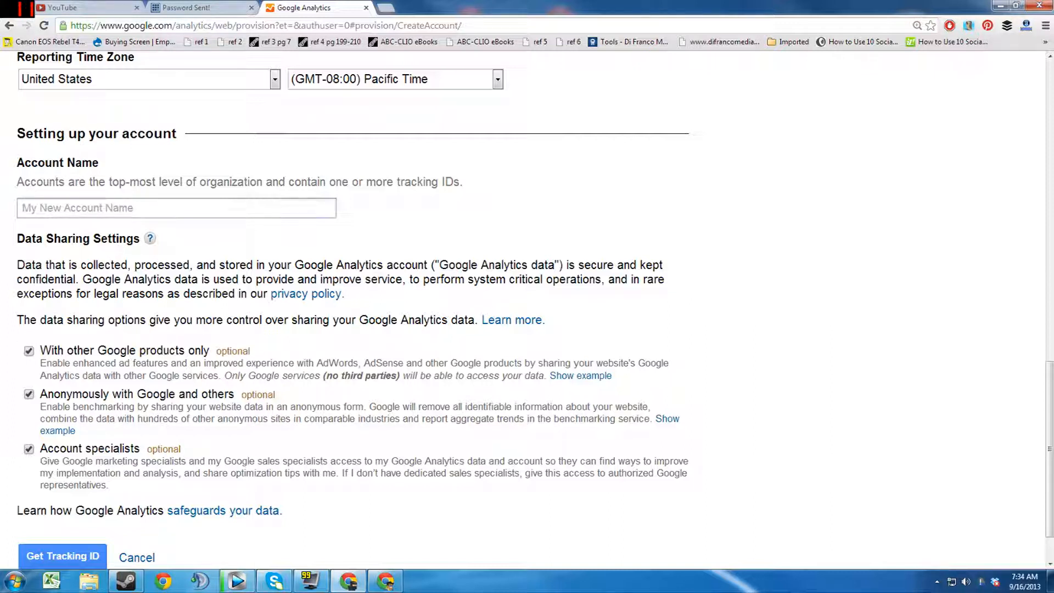
pyautogui.write('AITHS')
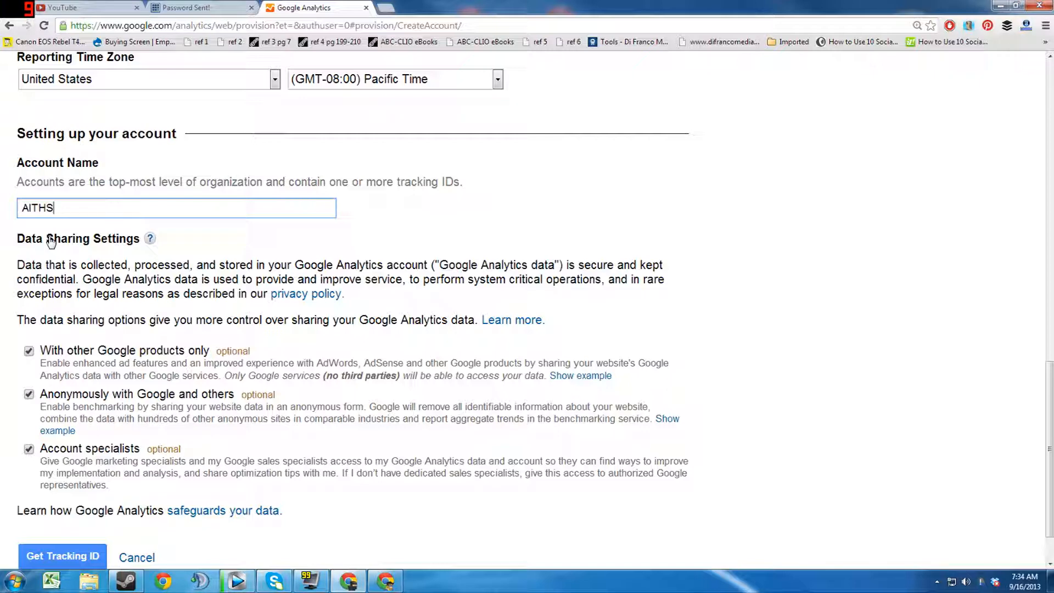
# - Review the whole sign-up form, including the website name, account name, data sharing settings and tracking options
pyautogui.scroll(9, 51, 242)
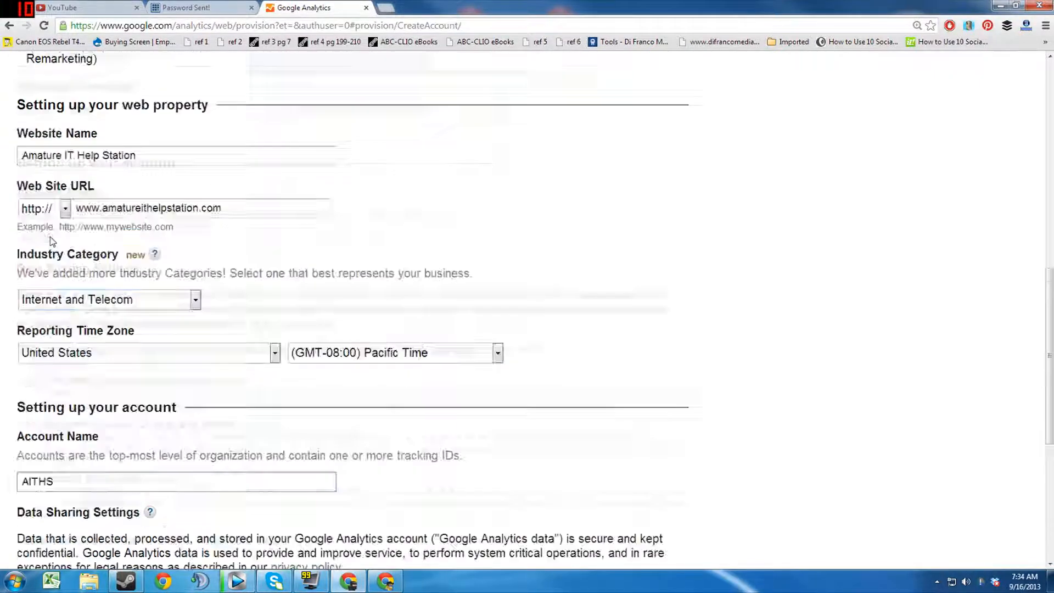
pyautogui.moveTo(147, 382); pyautogui.dragTo(13, 387)
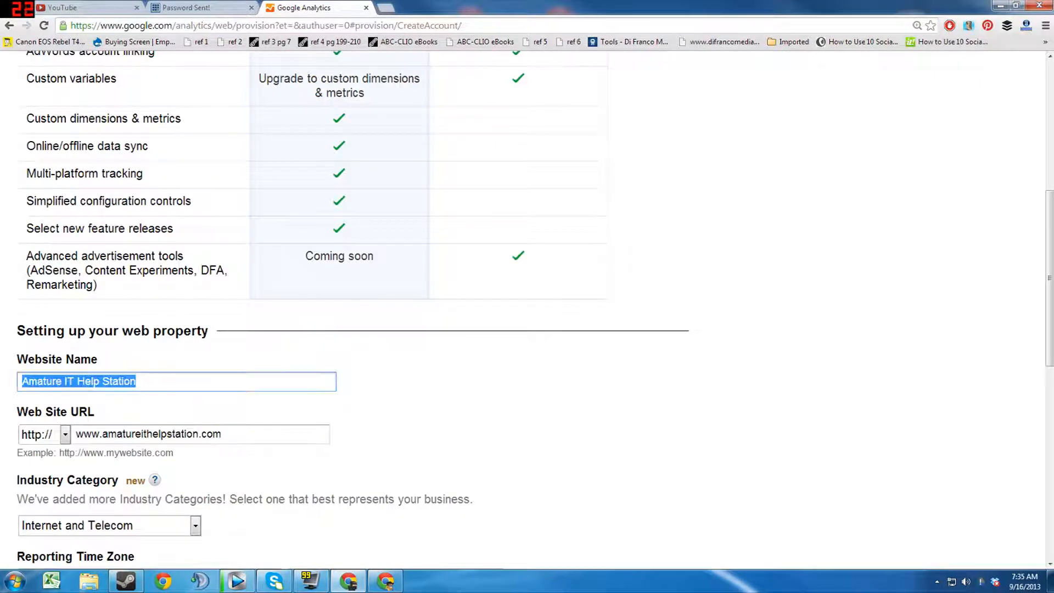
pyautogui.scroll(-6, 96, 393)
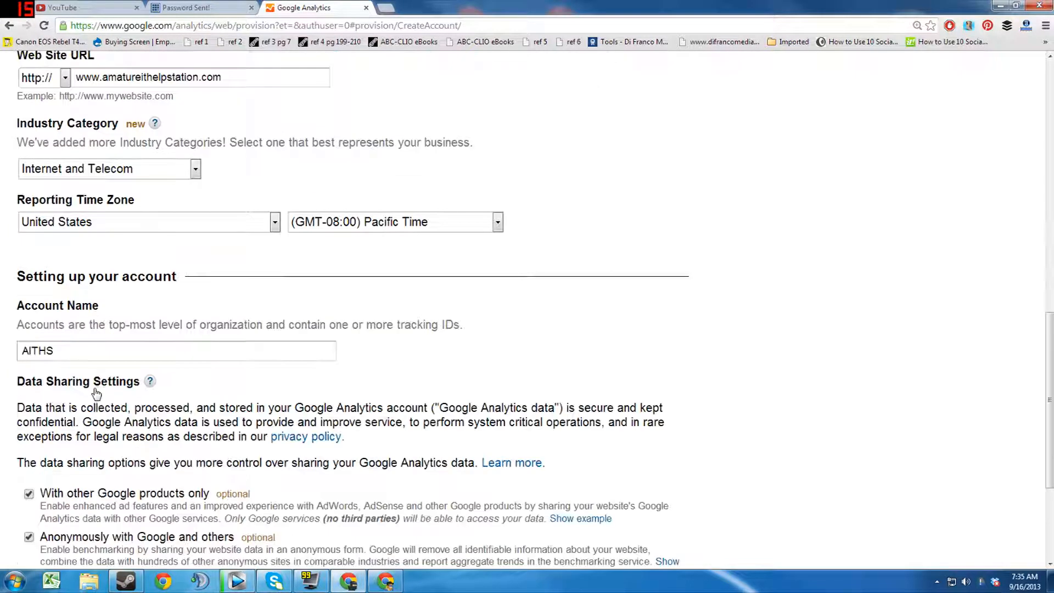
pyautogui.scroll(3, 96, 393)
pyautogui.click(519, 256)
pyautogui.scroll(-3, 268, 261)
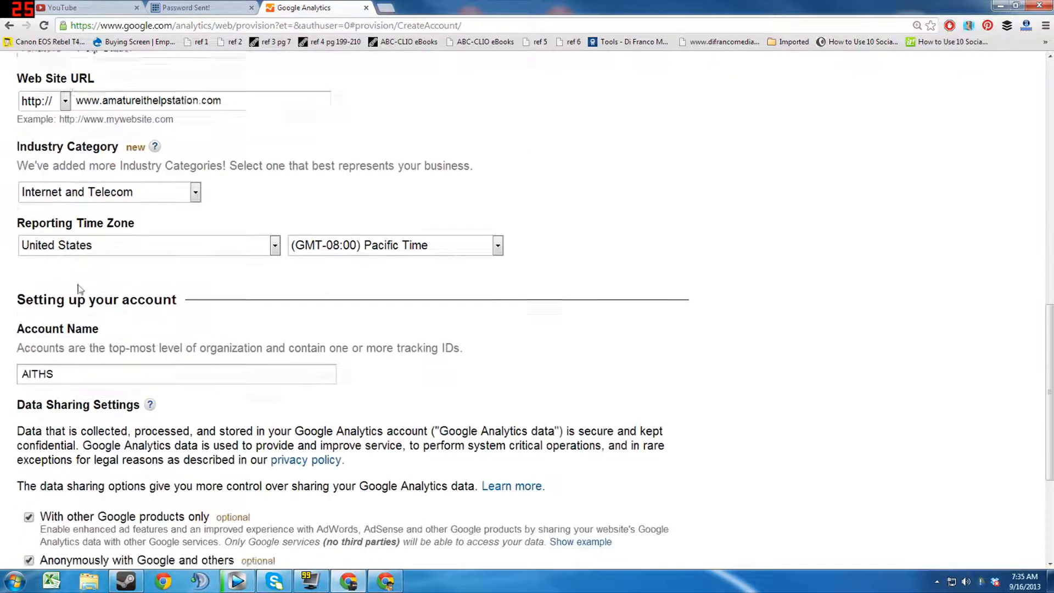
pyautogui.scroll(5, 527, 313)
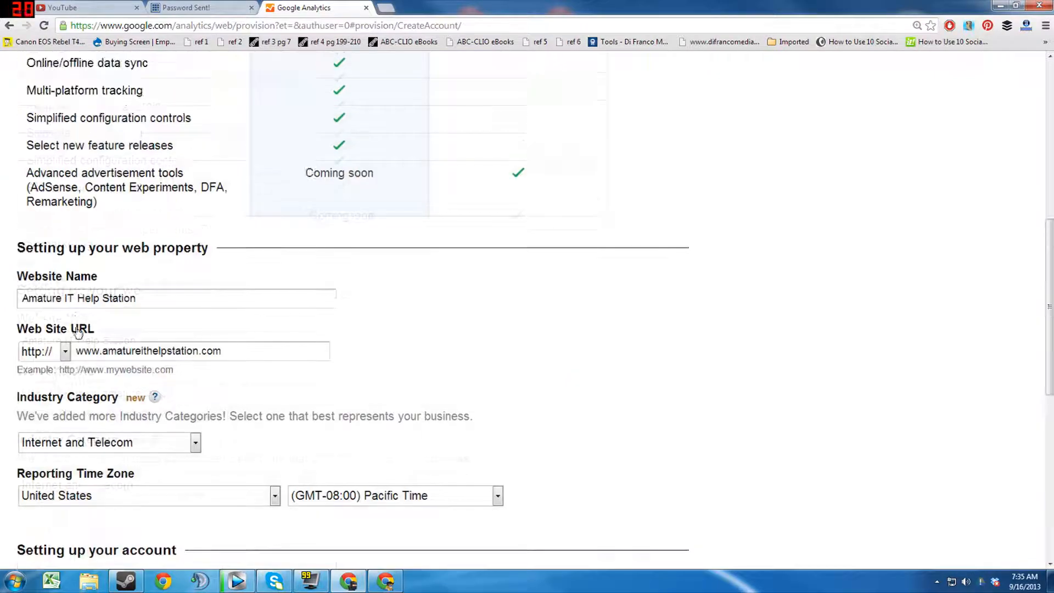
pyautogui.scroll(-8, 527, 311)
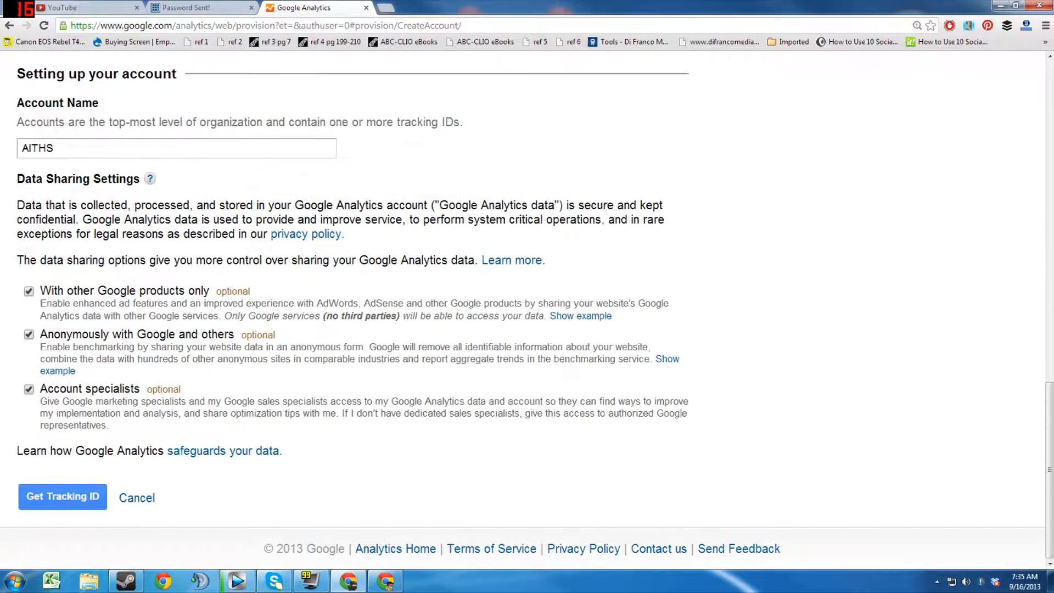
pyautogui.scroll(2, 110, 307)
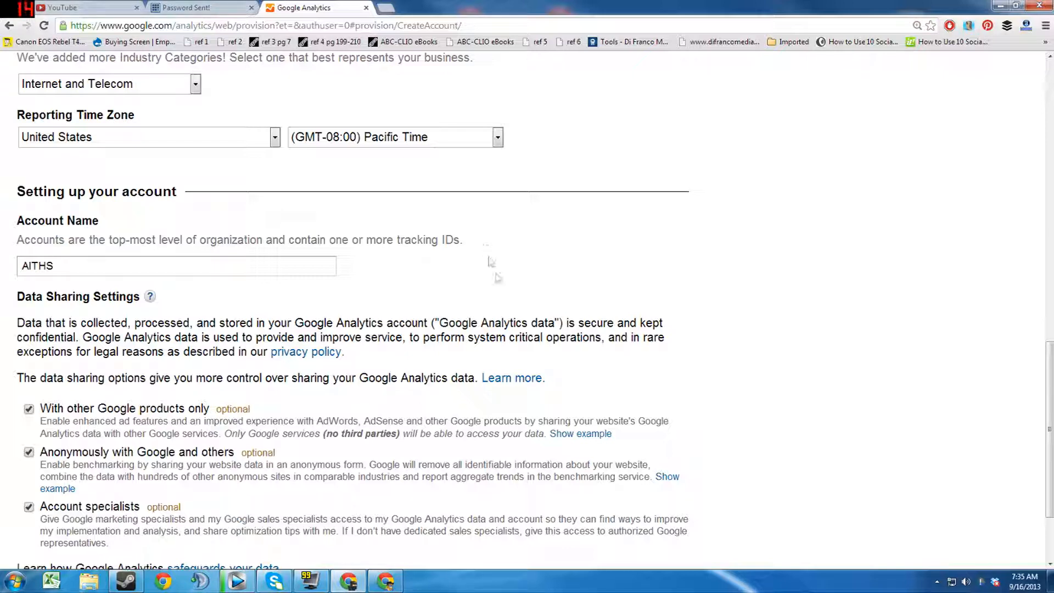
pyautogui.scroll(1, 187, 283)
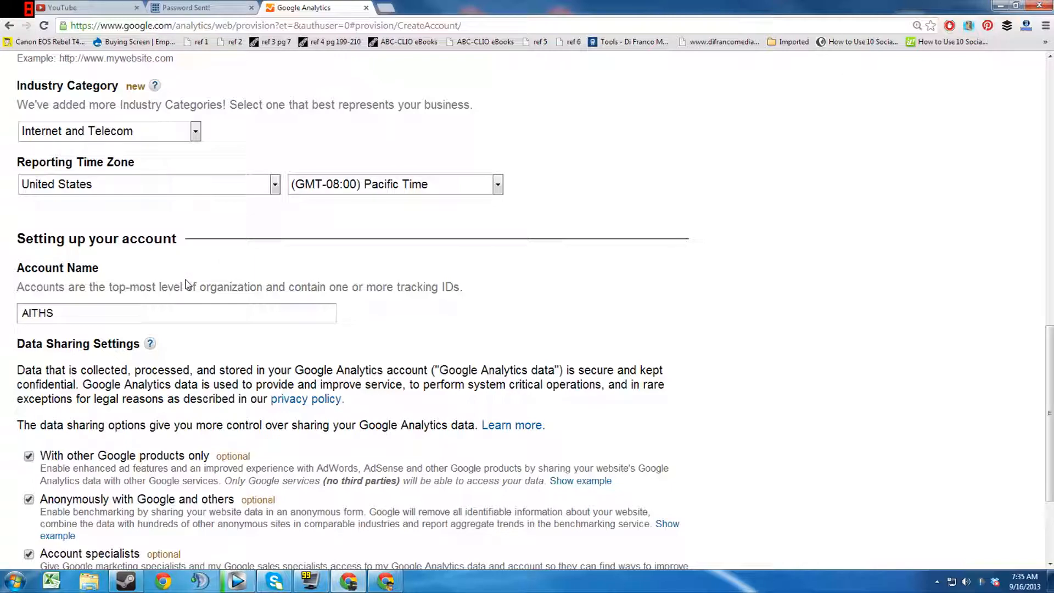
pyautogui.scroll(-3, 186, 282)
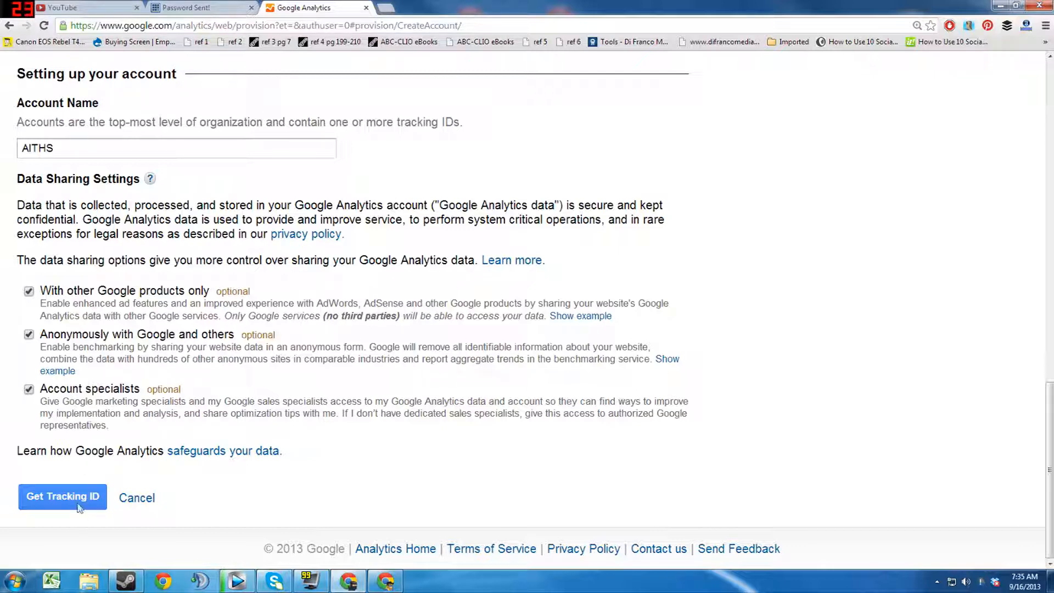
pyautogui.scroll(11, 523, 310)
pyautogui.scroll(6, 70, 301)
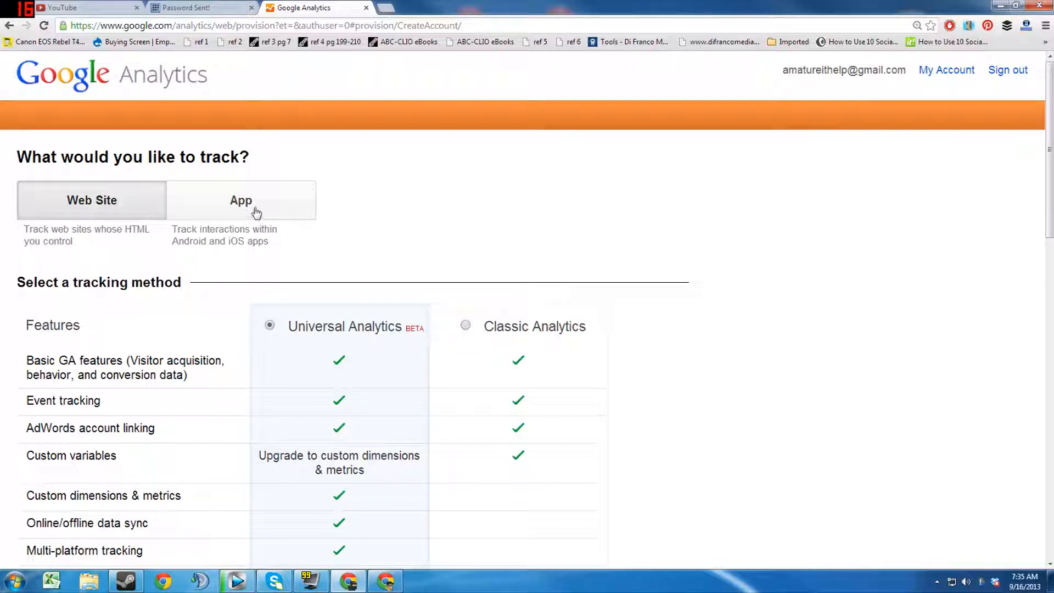
# - Set the web property's United States reporting time zone to (GMT-05:00) Eastern Time
pyautogui.scroll(-15, 238, 208)
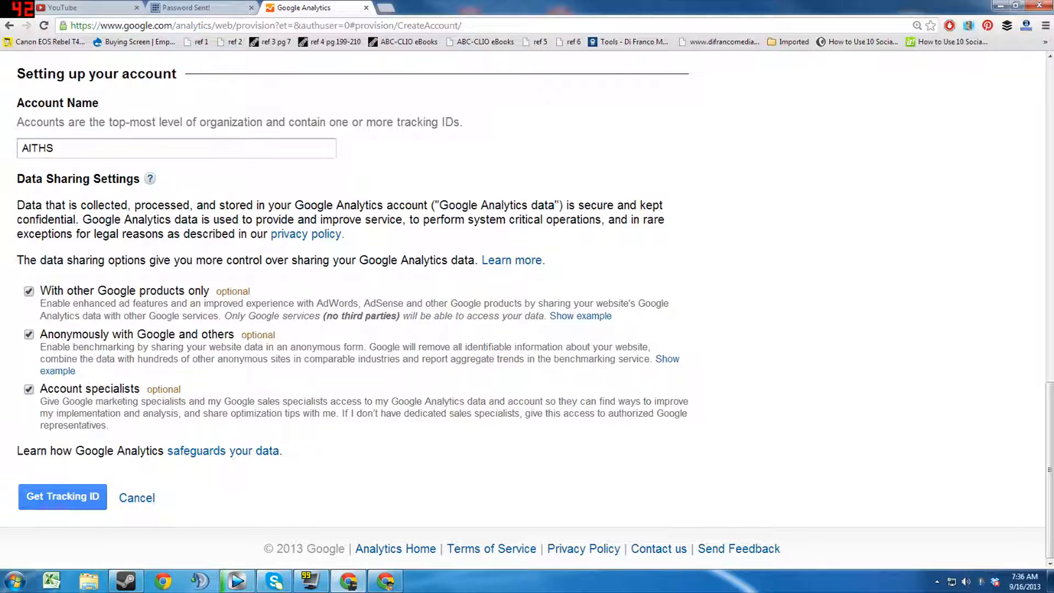
pyautogui.scroll(5, 139, 272)
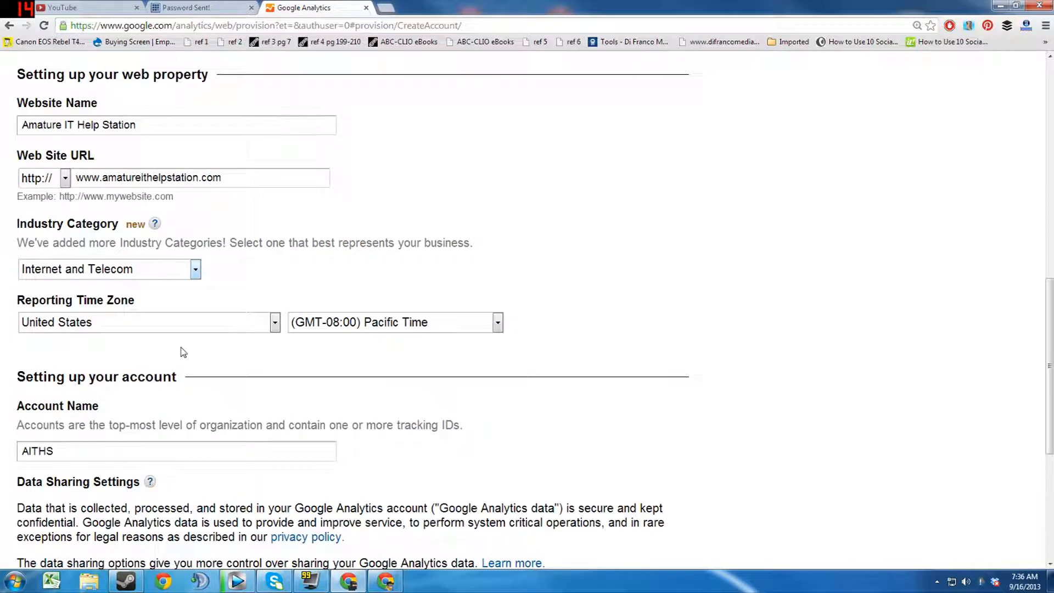
pyautogui.click(500, 325)
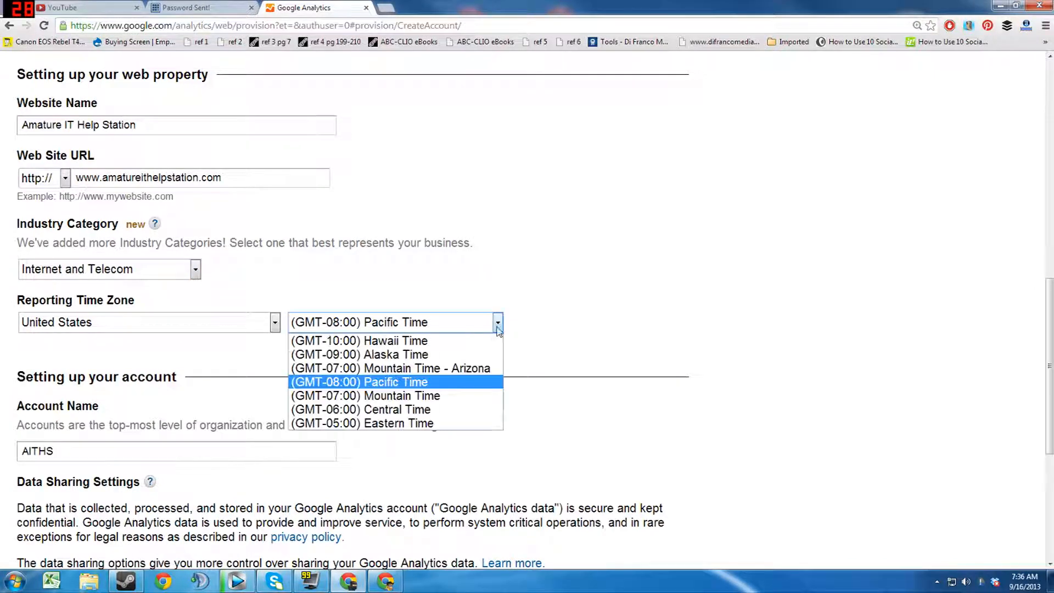
pyautogui.click(449, 424)
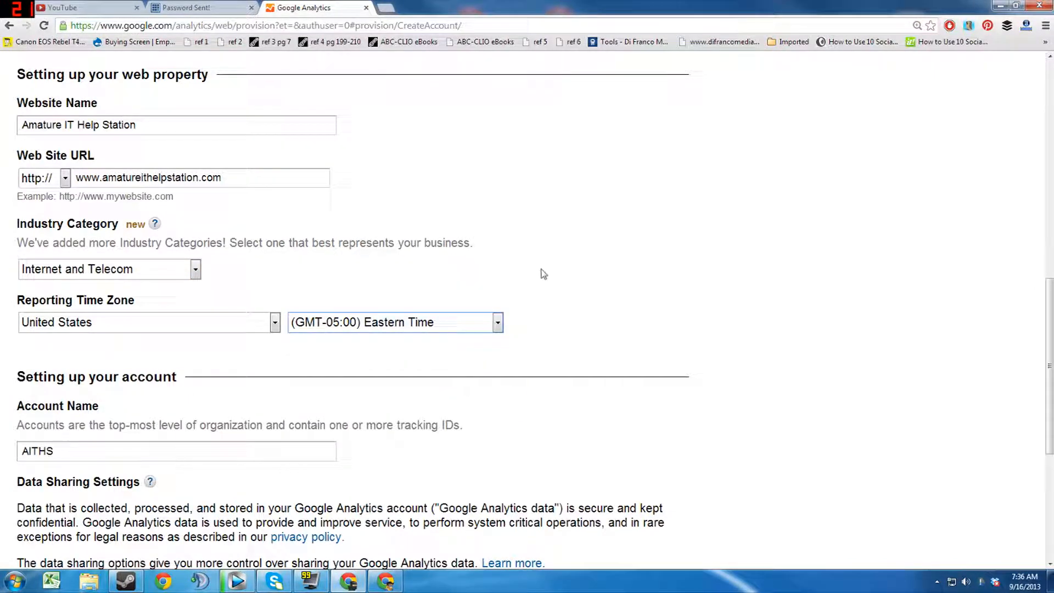
# - Submit the completed sign-up form to get a tracking ID and accept the United States Terms of Service Agreement
pyautogui.scroll(2, 428, 311)
pyautogui.scroll(-7, 427, 311)
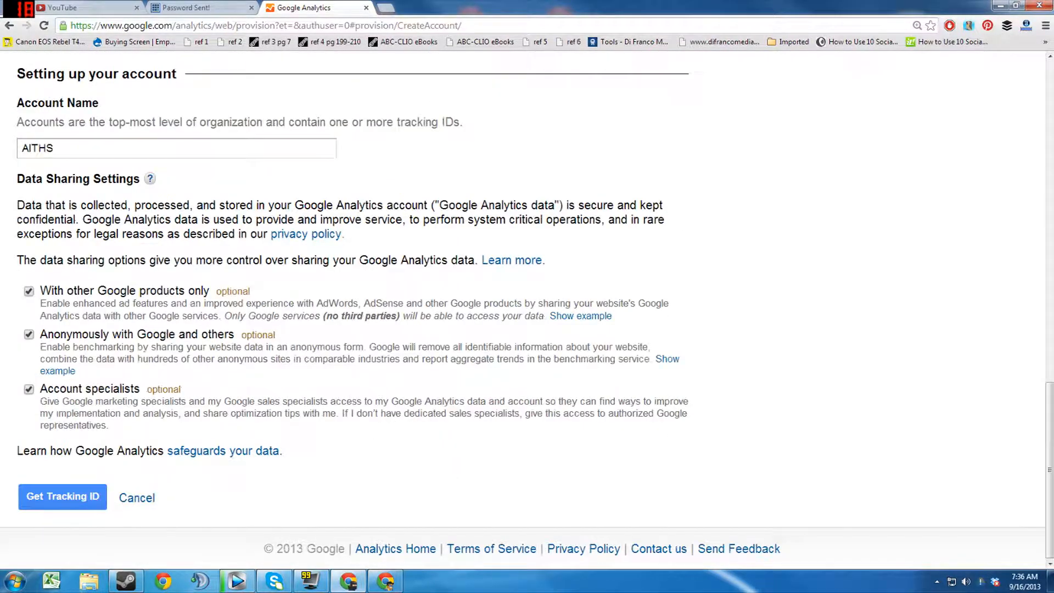
pyautogui.scroll(5, 429, 312)
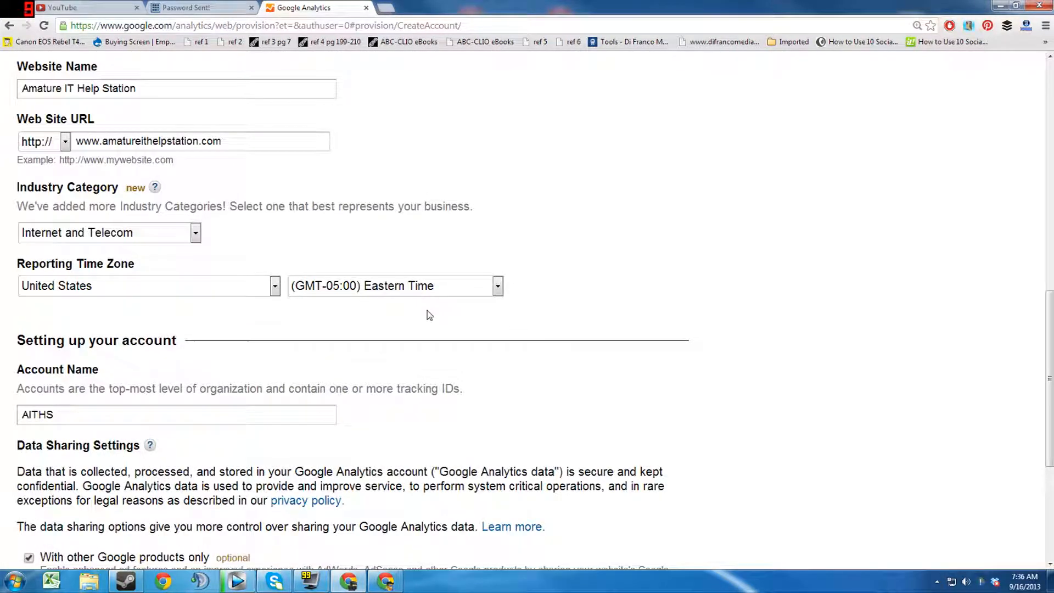
pyautogui.scroll(-4, 430, 314)
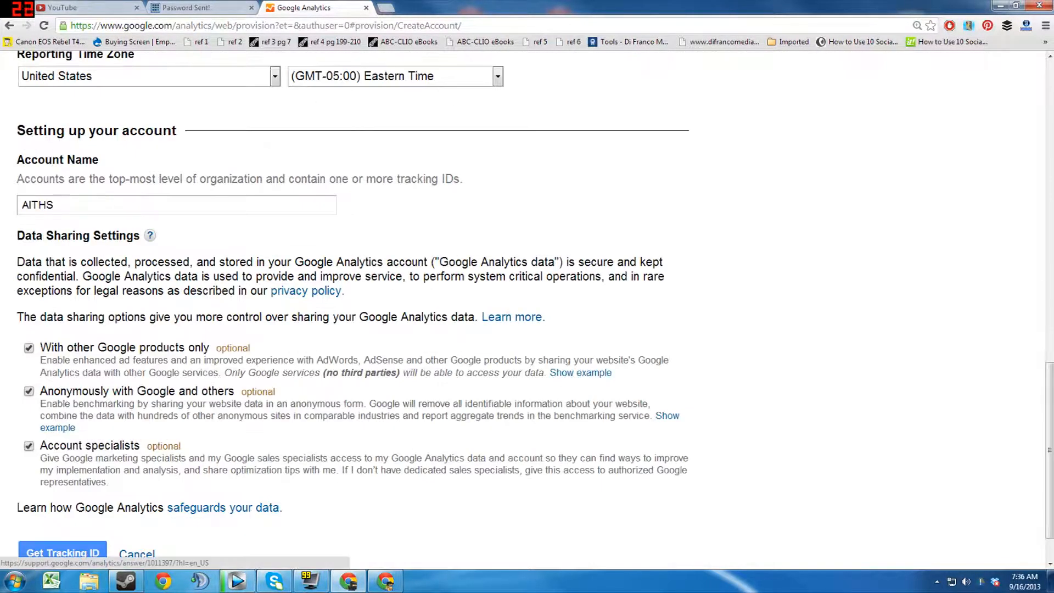
pyautogui.scroll(-1, 442, 328)
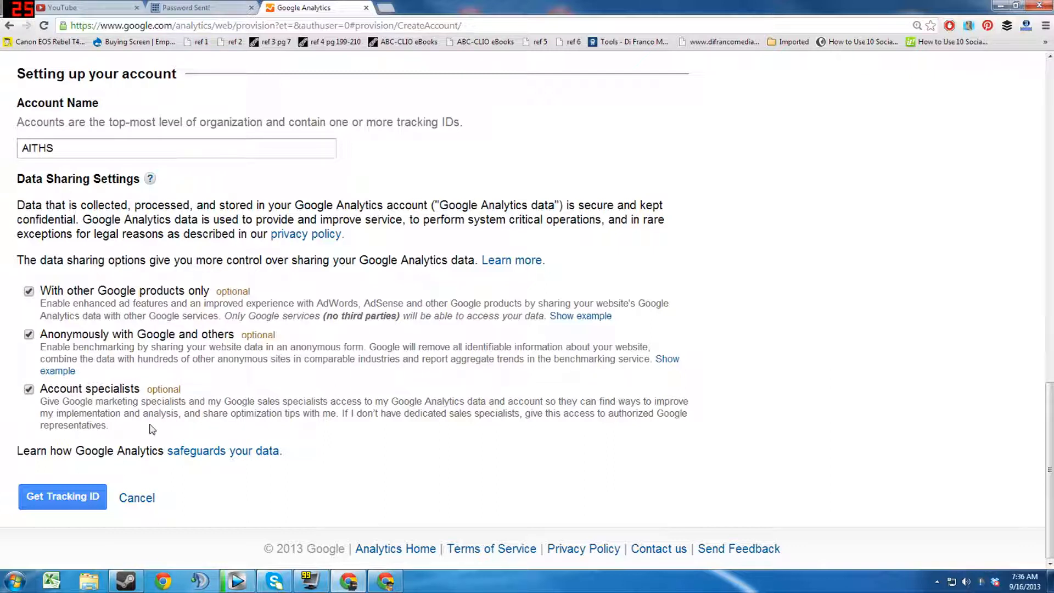
pyautogui.click(86, 501)
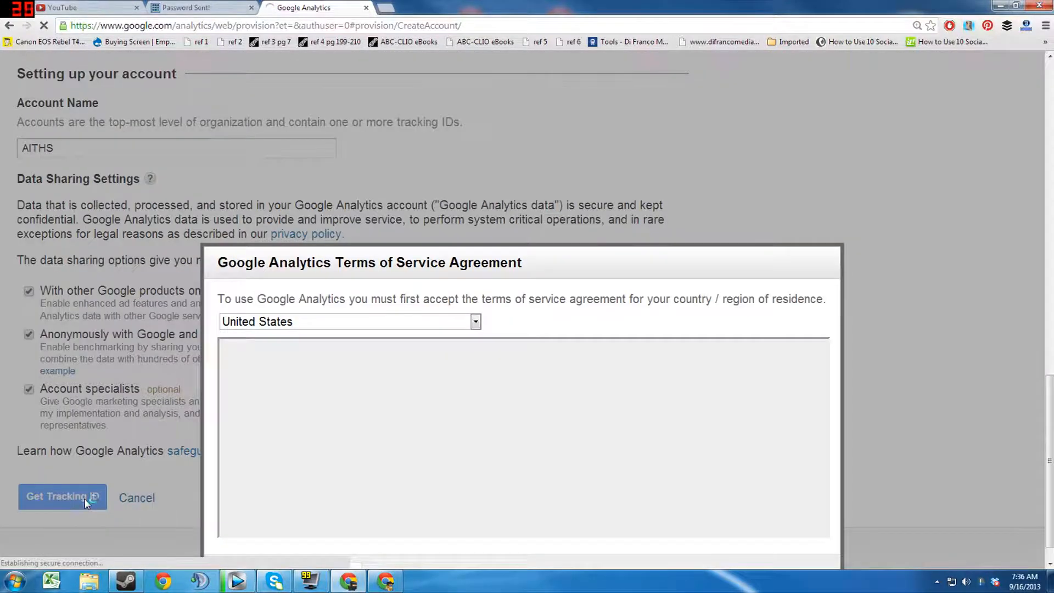
pyautogui.scroll(-10, 436, 350)
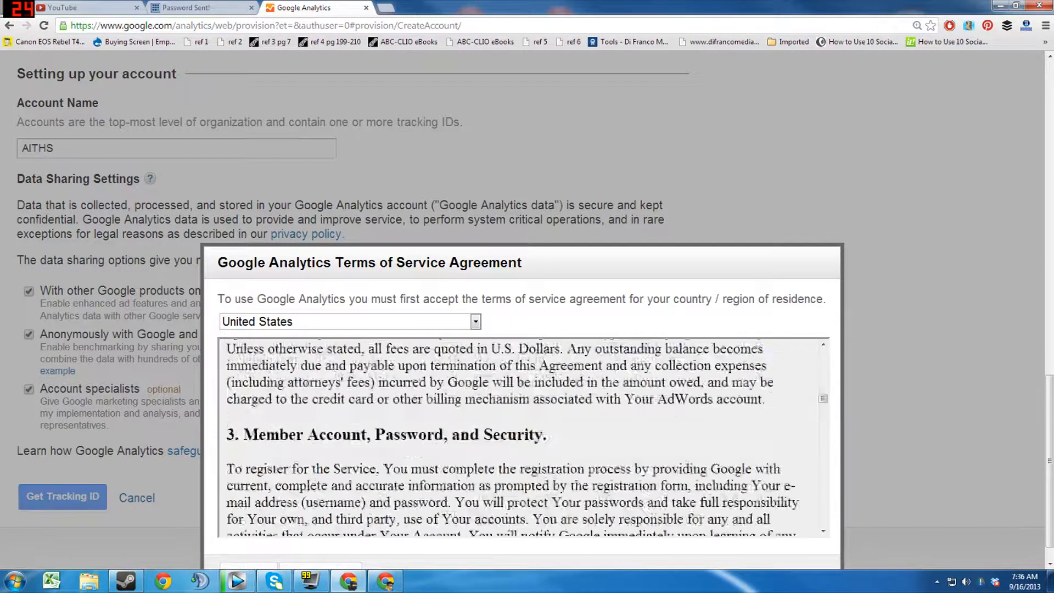
pyautogui.scroll(-15, 524, 436)
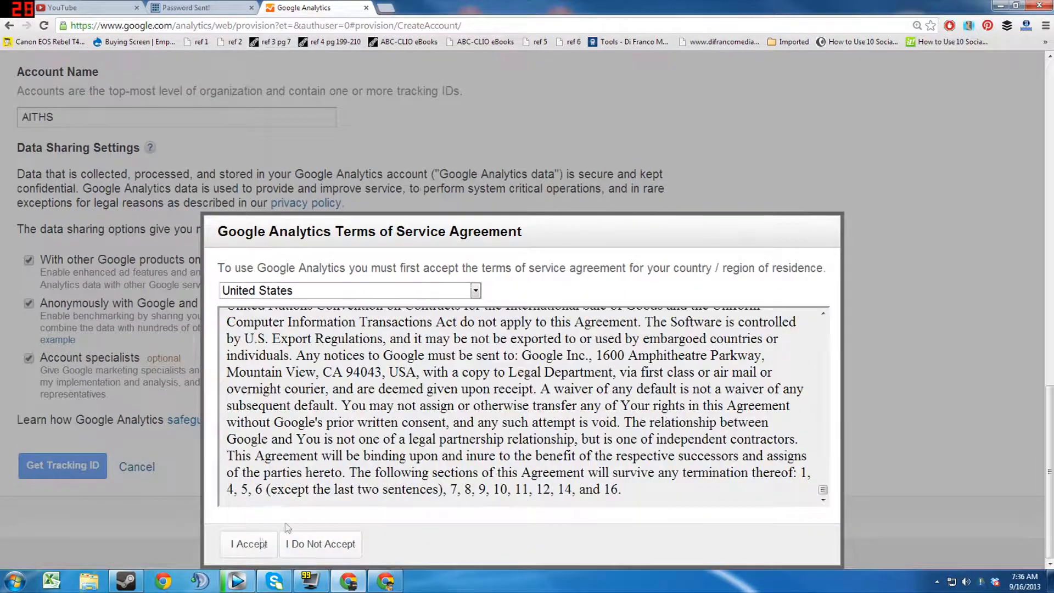
pyautogui.click(247, 545)
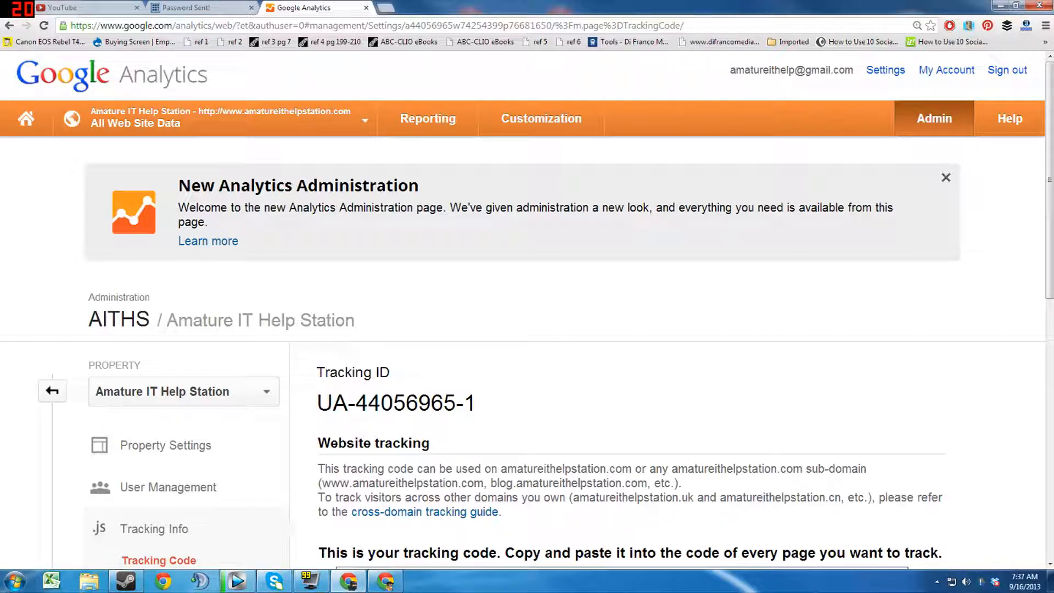
# - Review the tracking code page, including the tracking ID, the website tracking script and the PHP implementation instructions
pyautogui.scroll(-4, 129, 487)
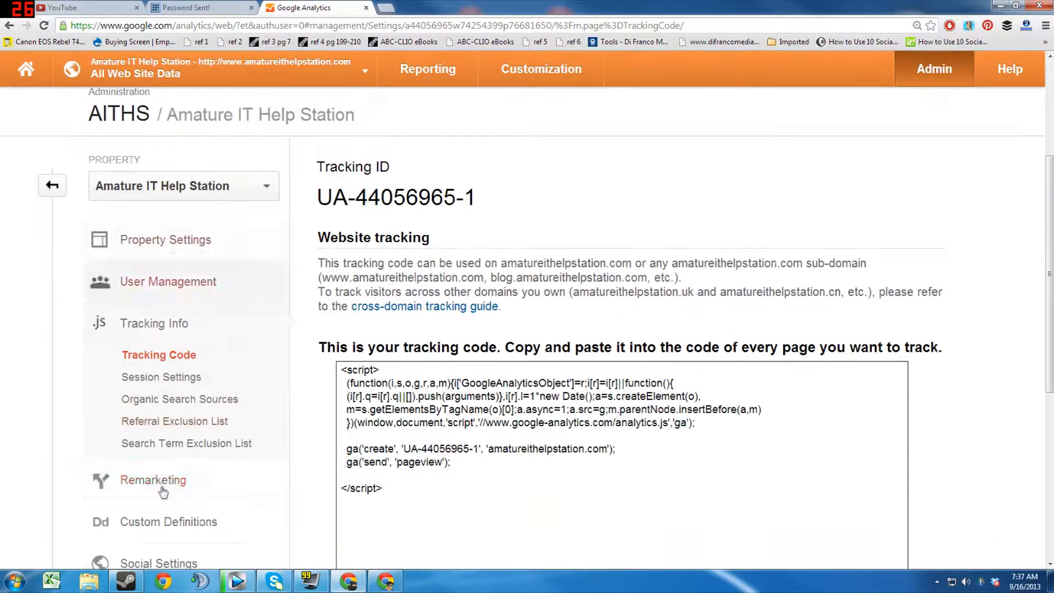
pyautogui.scroll(4, 164, 487)
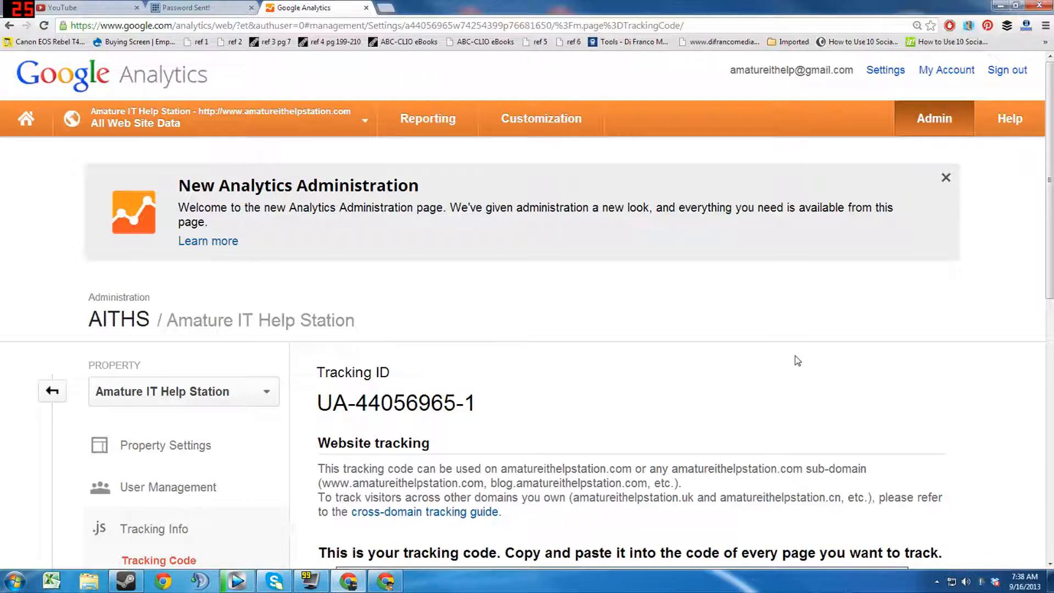
pyautogui.scroll(-7, 810, 373)
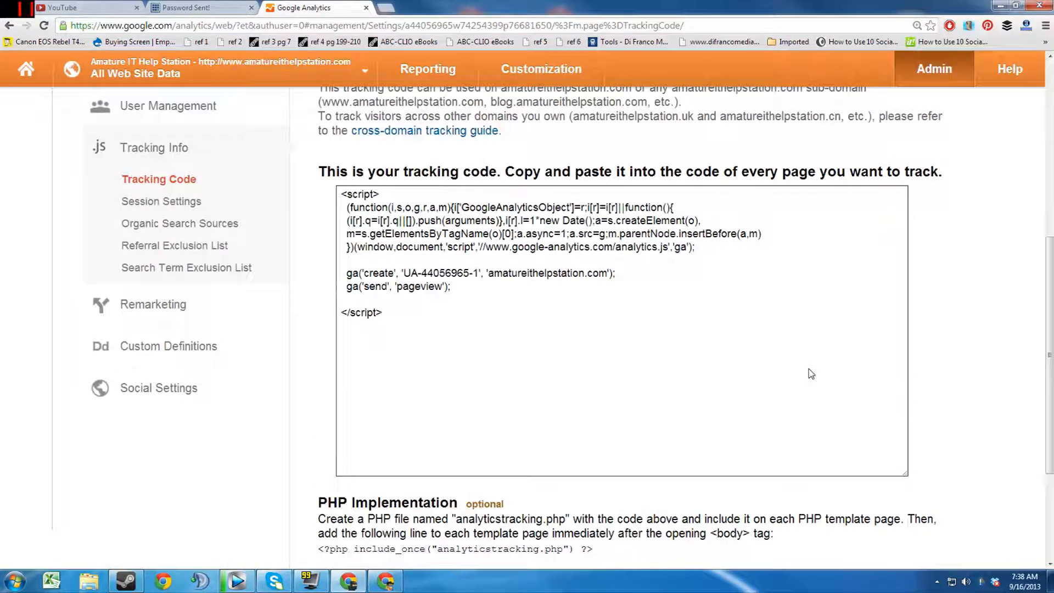
pyautogui.scroll(4, 812, 374)
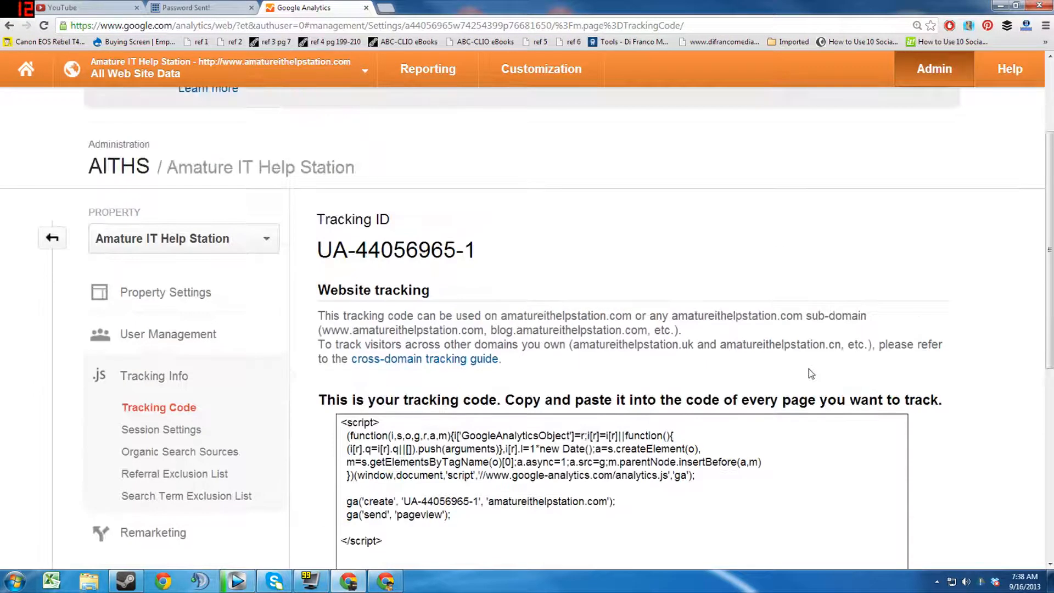